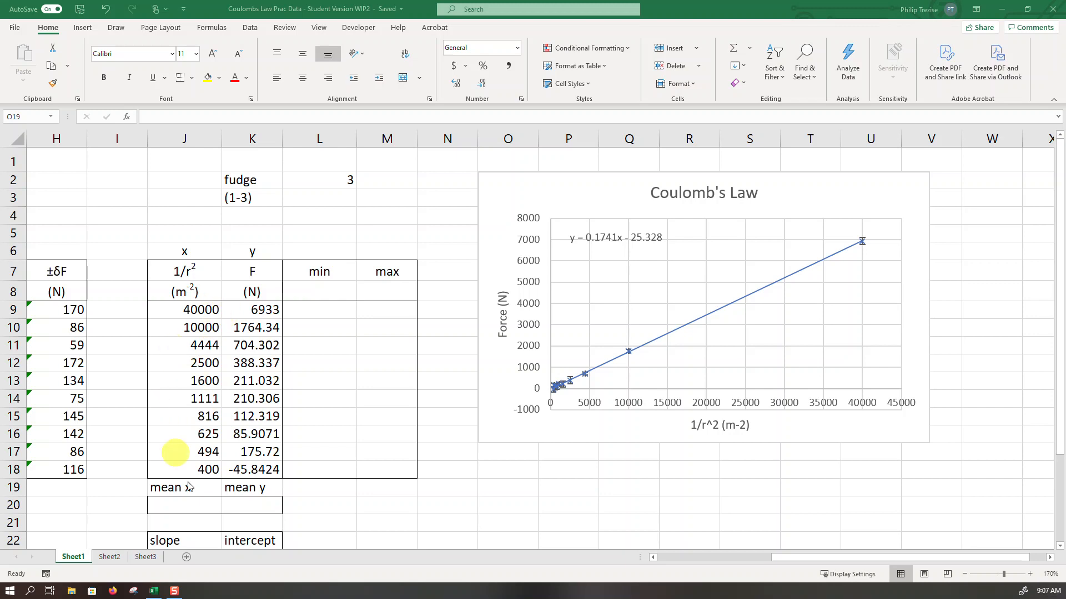
- Calculate the mean x in cell J20 with an AVERAGE formula over J9:J18
{"action": "left_click", "coordinate": [195, 504]}
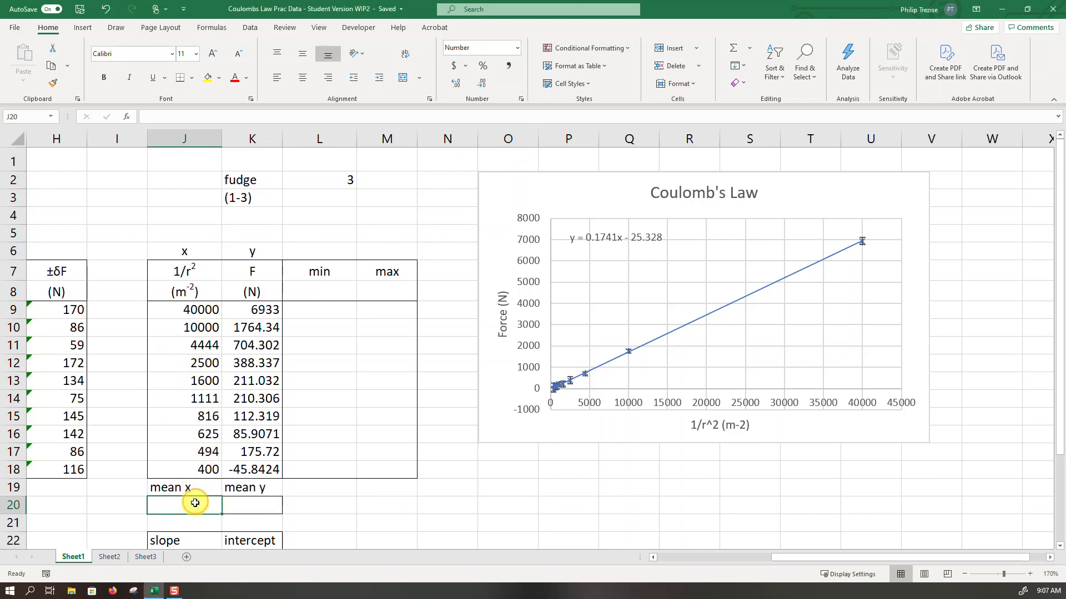
{"action": "type", "text": "="}
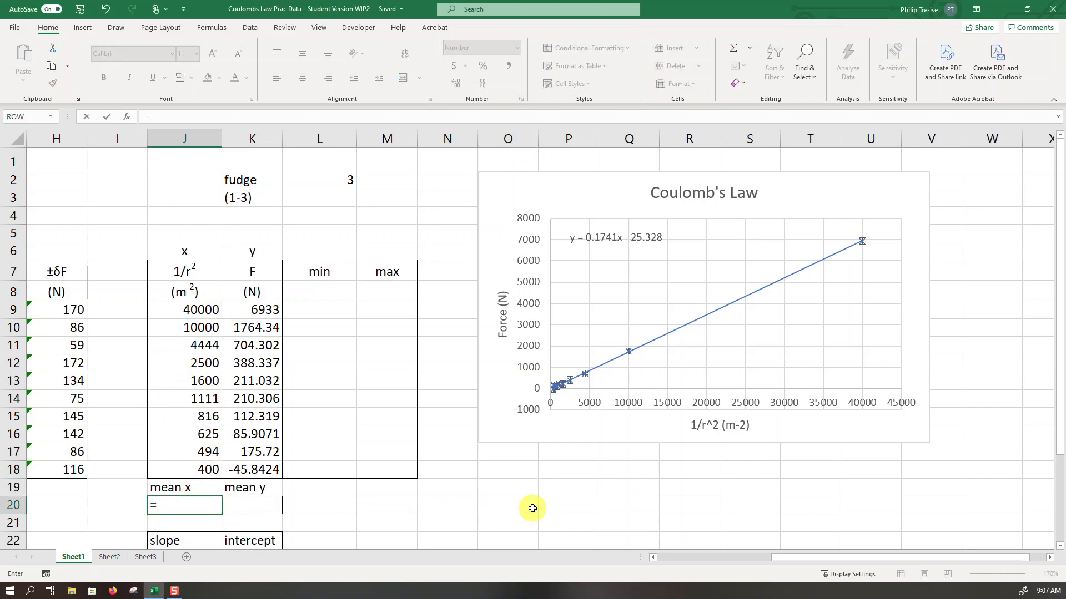
{"action": "type", "text": "average"}
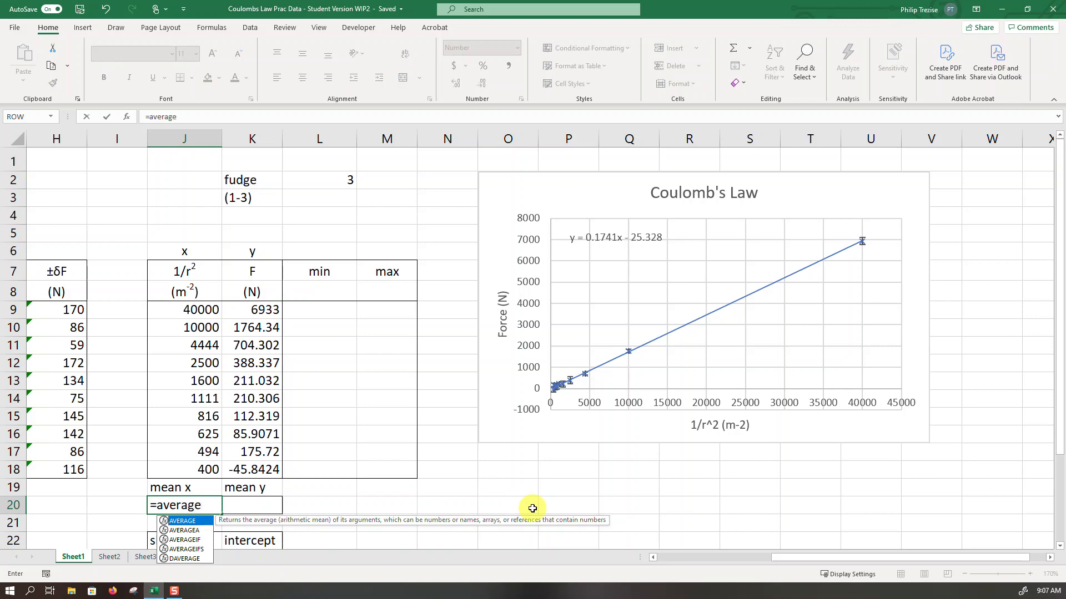
{"action": "type", "text": "("}
{"action": "left_click_drag", "start_coordinate": [192, 315], "coordinate": [191, 464]}
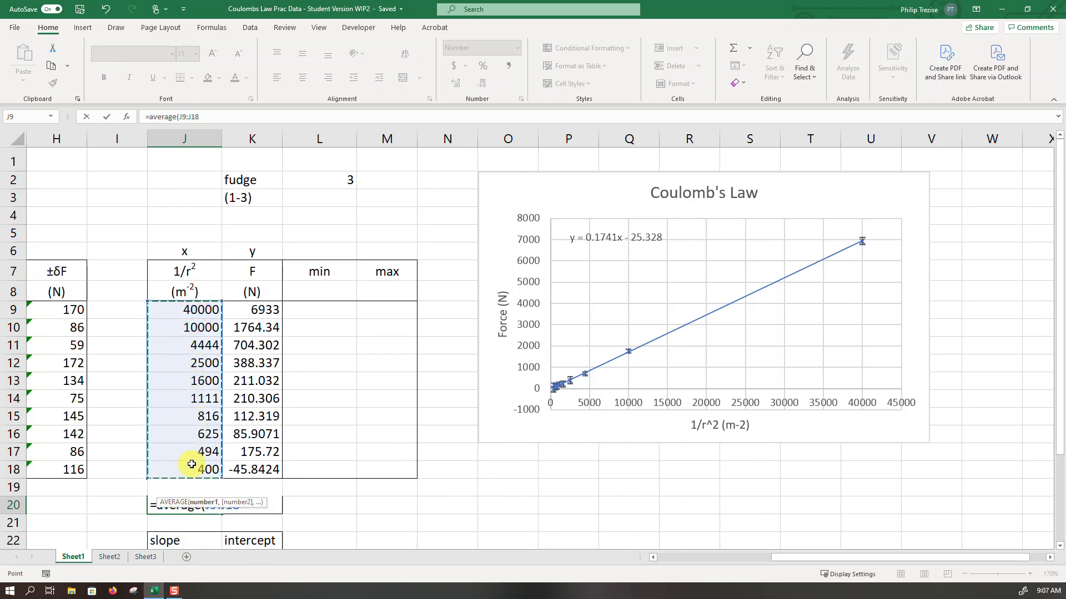
{"action": "key", "text": "Return"}
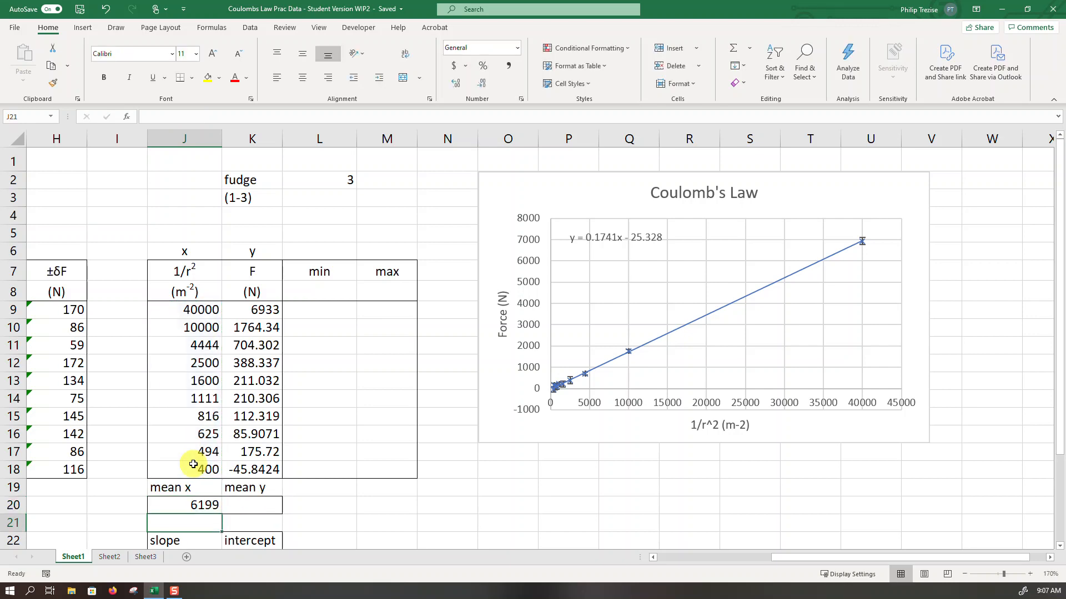
- Copy the mean x formula and paste only its formula into the mean y cell K20, dismissing the save warning
{"action": "key", "text": "Up"}
{"action": "key", "text": "ctrl+c"}
{"action": "key", "text": "Right"}
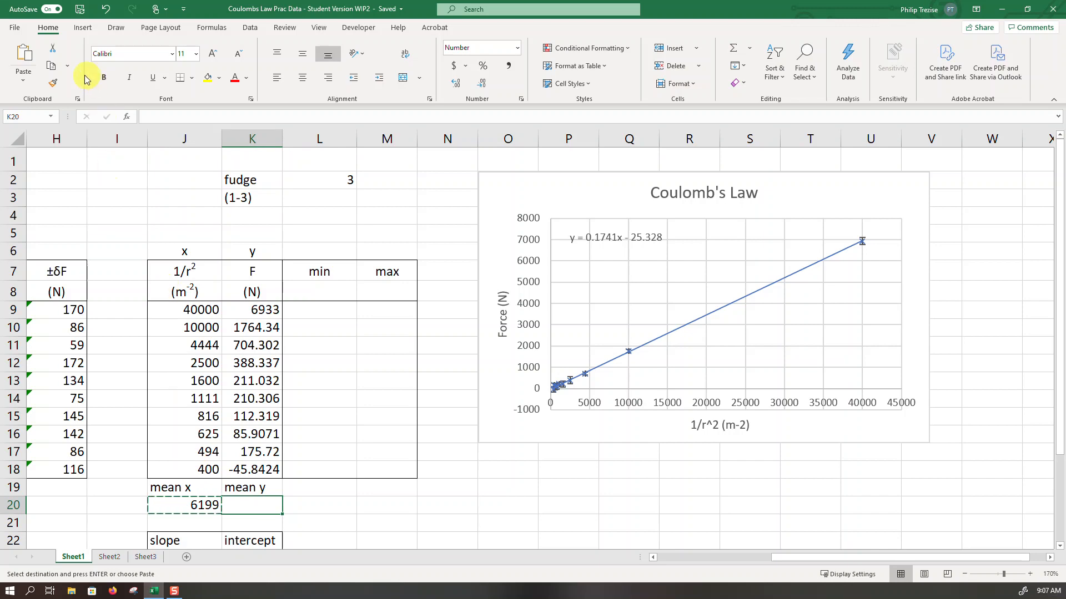
{"action": "left_click", "coordinate": [23, 79]}
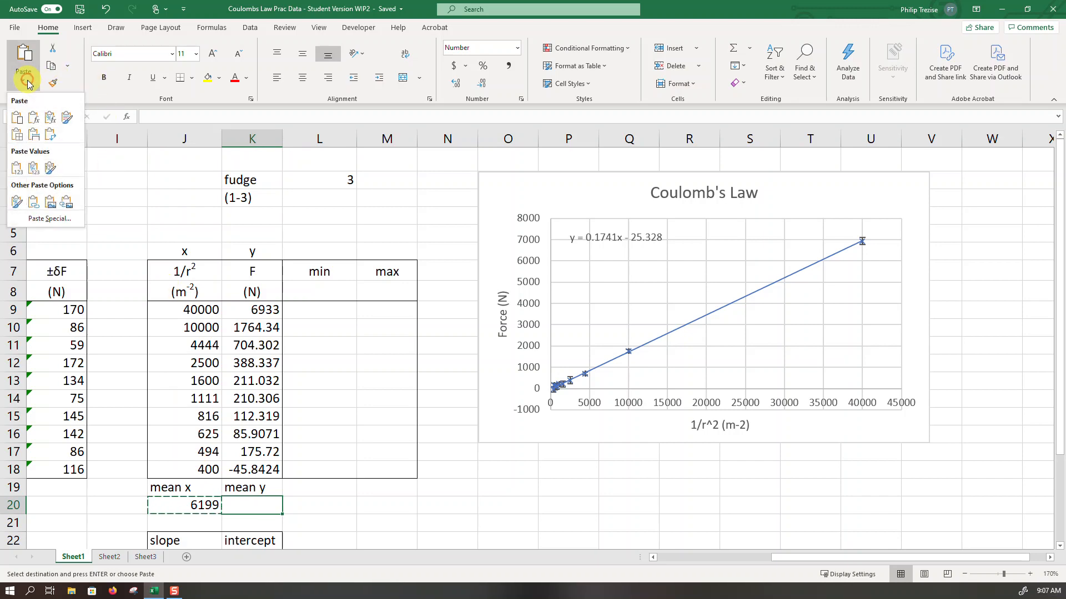
{"action": "left_click", "coordinate": [35, 117]}
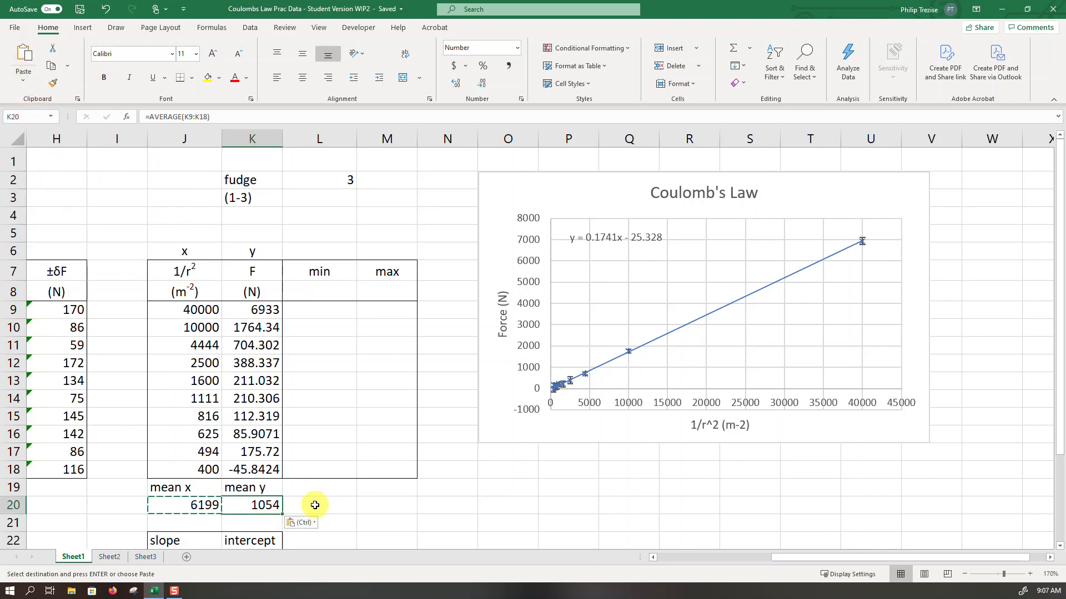
{"action": "key", "text": "Escape"}
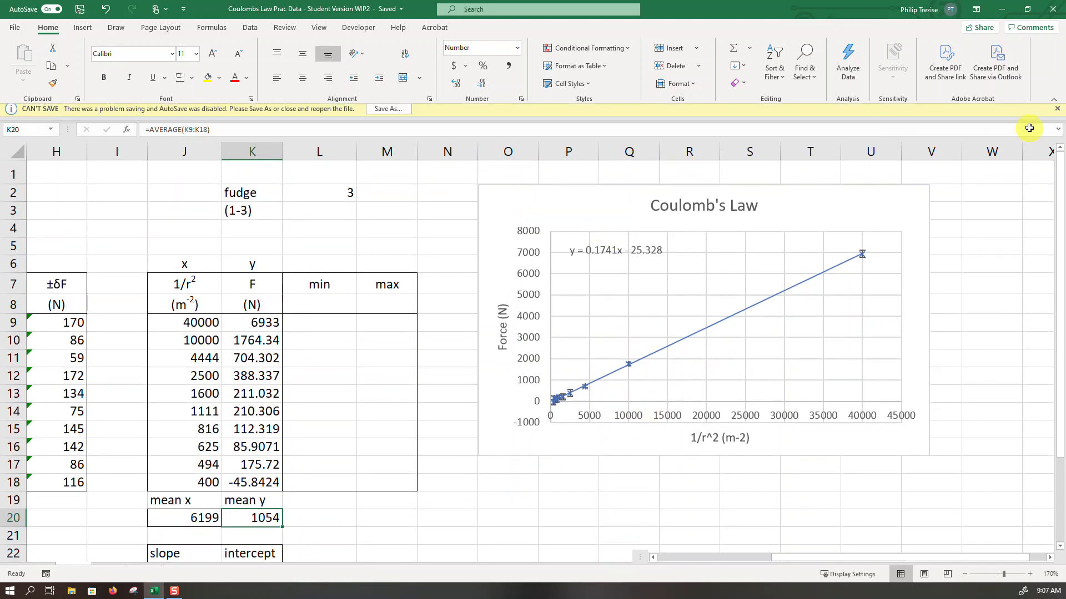
{"action": "left_click", "coordinate": [1057, 109]}
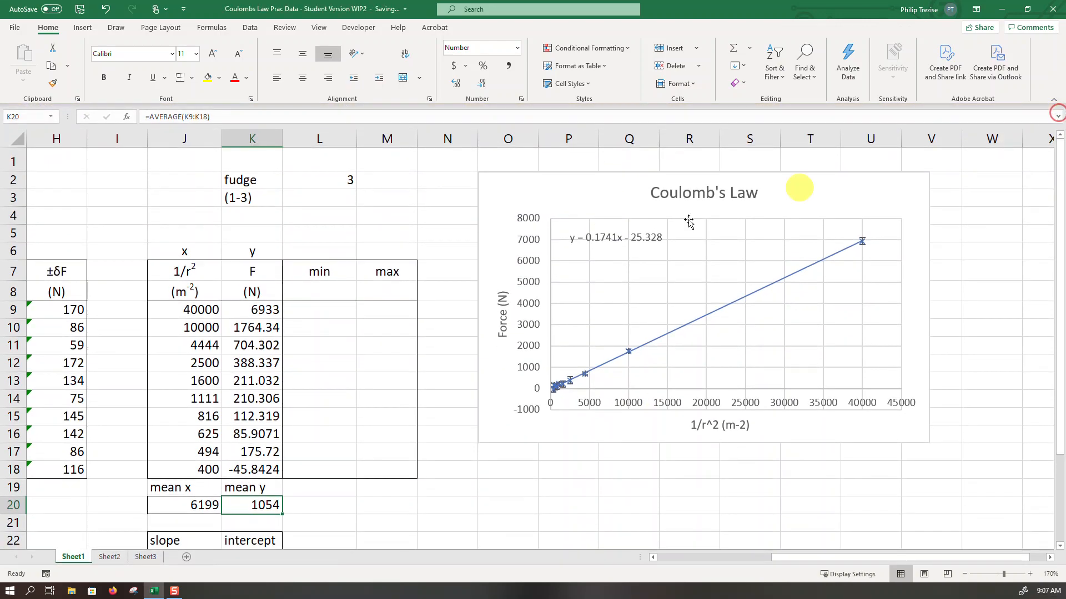
- Add a data series to the Coulomb's Law chart with J20 as its X value and K20 as its Y value
{"action": "left_click", "coordinate": [511, 186]}
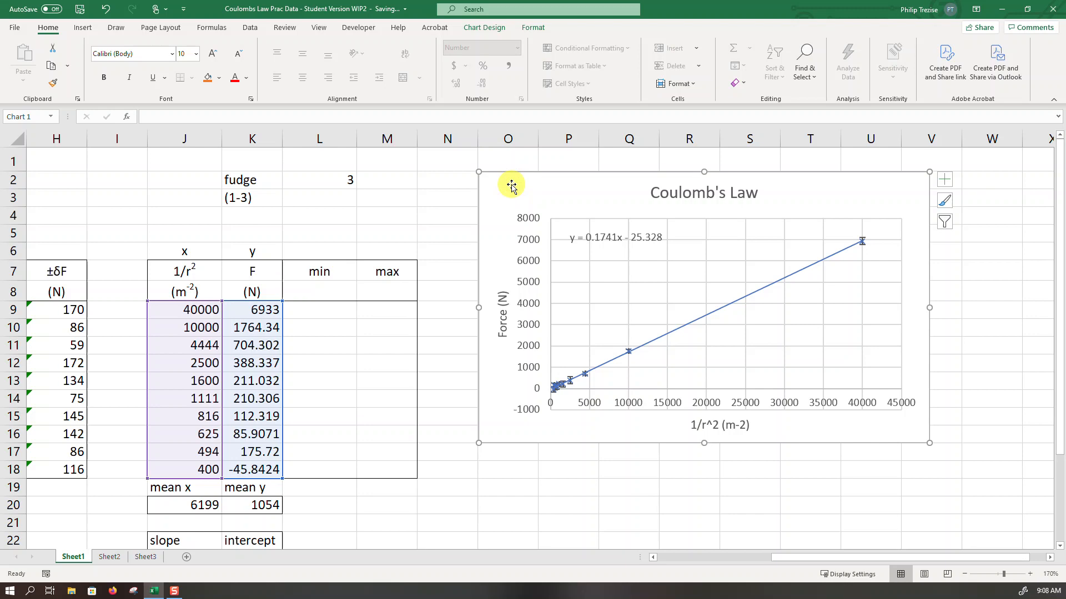
{"action": "left_click", "coordinate": [486, 28]}
{"action": "left_click", "coordinate": [594, 62]}
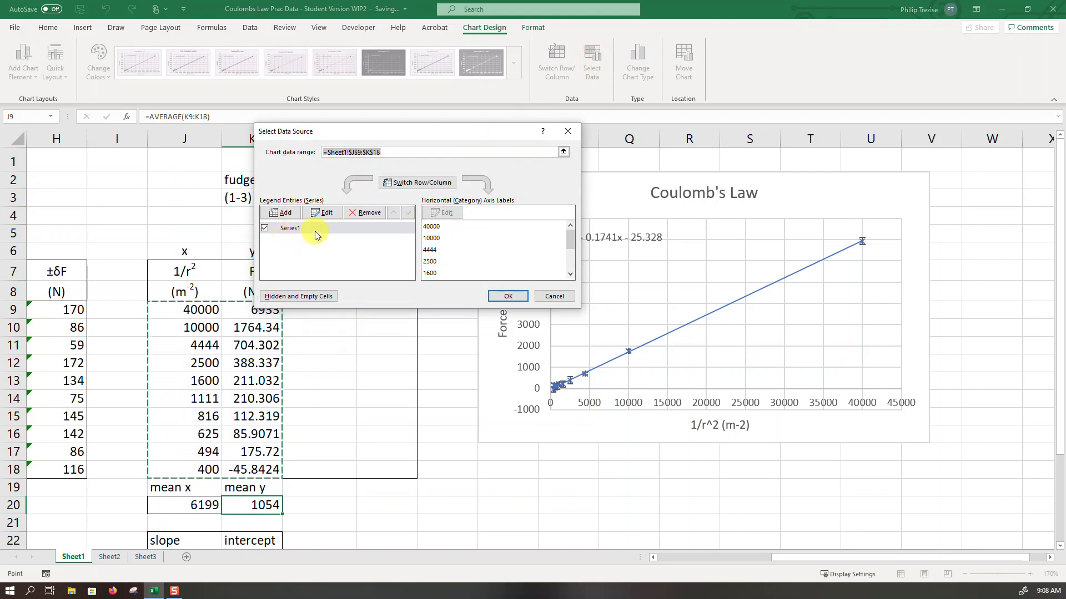
{"action": "left_click", "coordinate": [281, 213]}
{"action": "left_click", "coordinate": [349, 220]}
{"action": "left_click", "coordinate": [203, 505]}
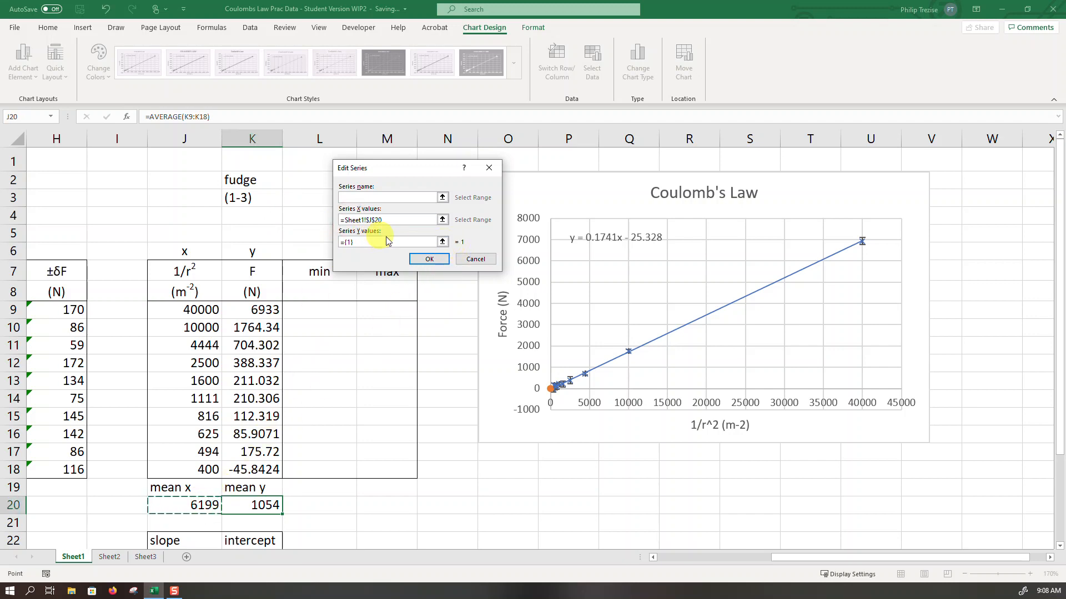
{"action": "left_click", "coordinate": [442, 243]}
{"action": "left_click", "coordinate": [253, 505]}
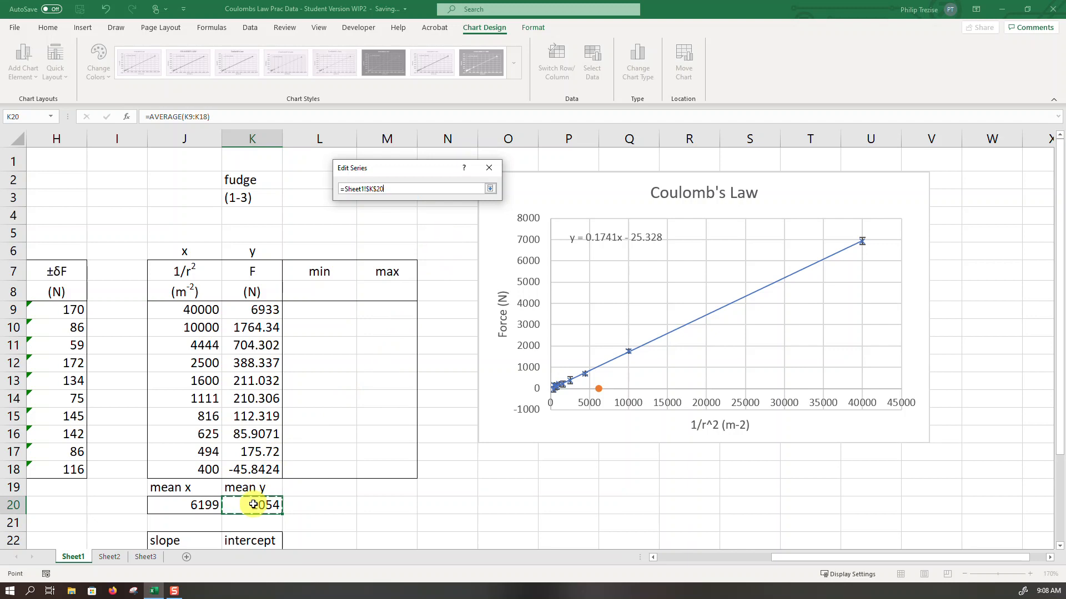
{"action": "left_click", "coordinate": [490, 189]}
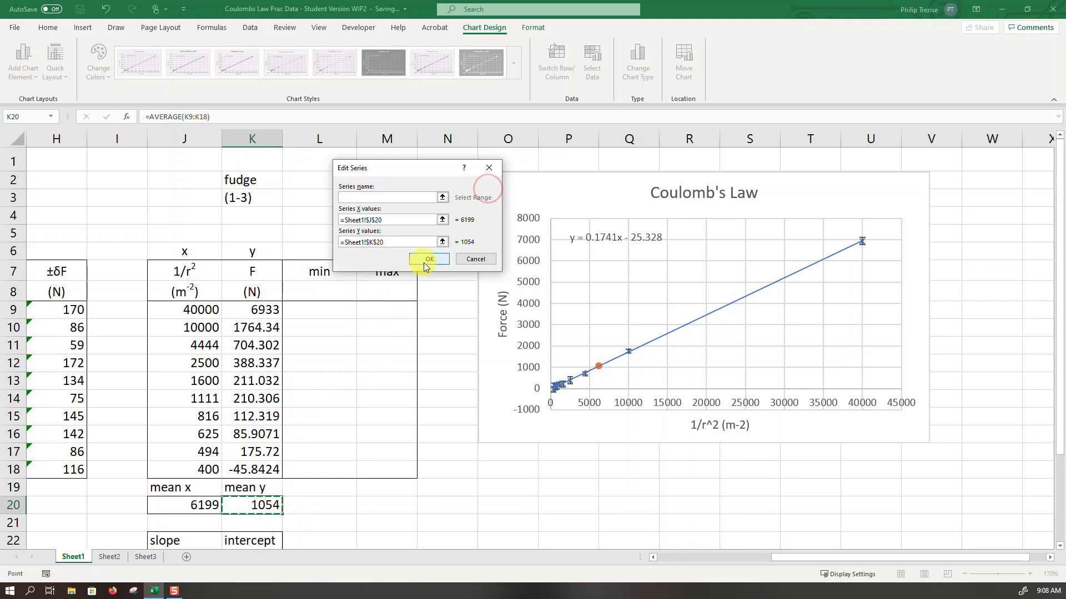
{"action": "left_click", "coordinate": [425, 261]}
{"action": "left_click", "coordinate": [507, 296]}
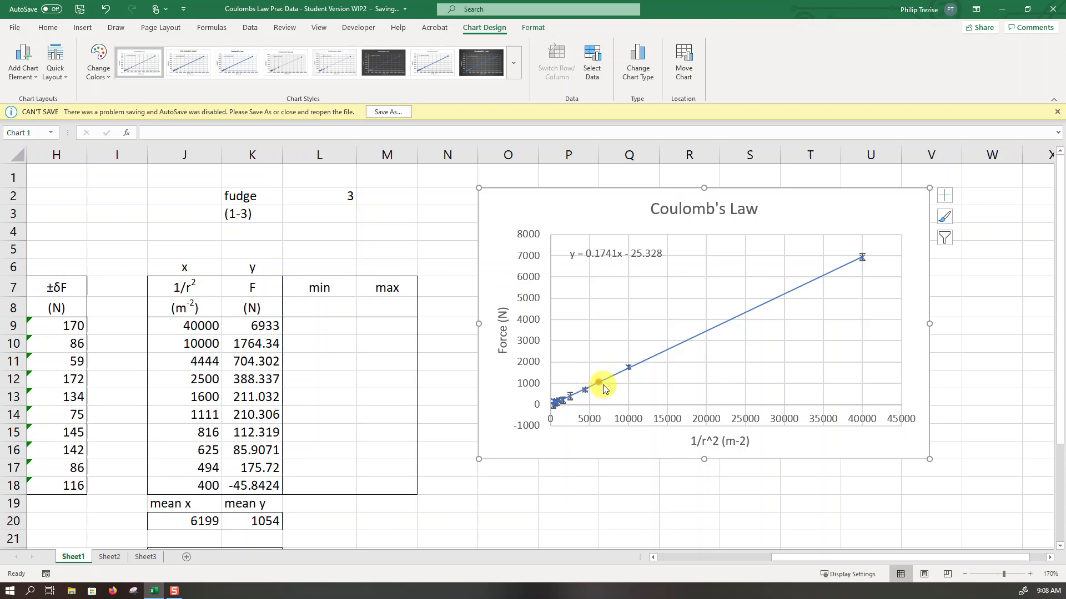
{"action": "left_click", "coordinate": [1057, 112]}
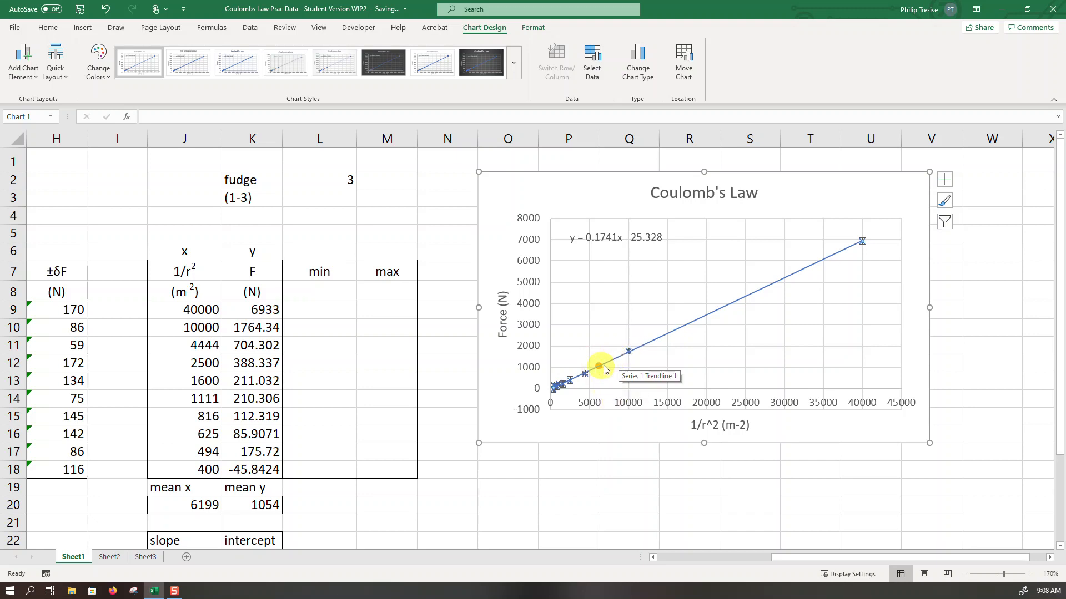
- Format Series 2 in the chart with no line and no marker fill
{"action": "left_click", "coordinate": [534, 27]}
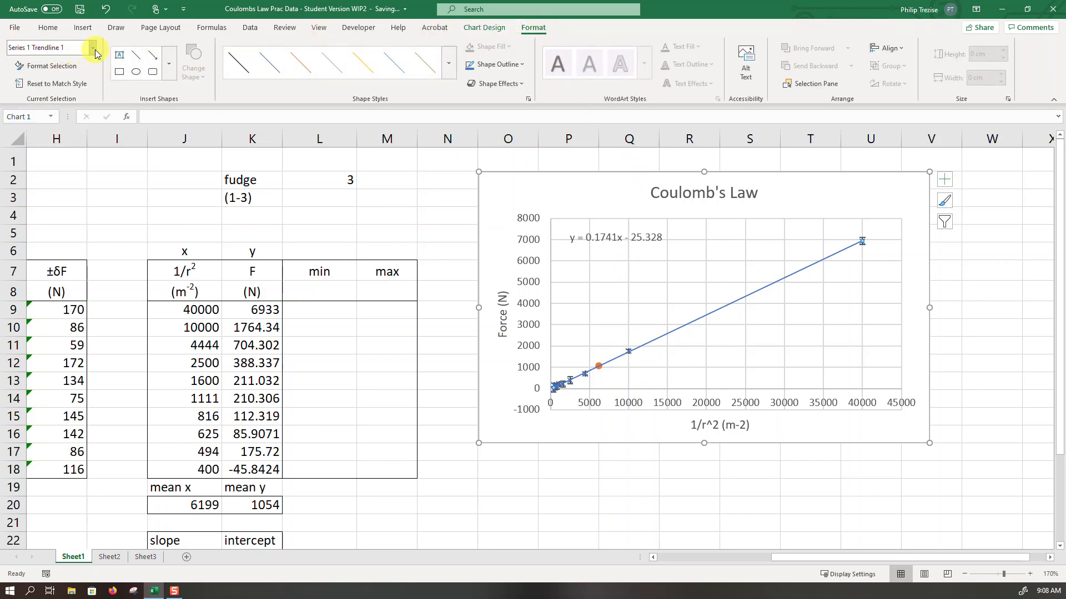
{"action": "left_click", "coordinate": [94, 48]}
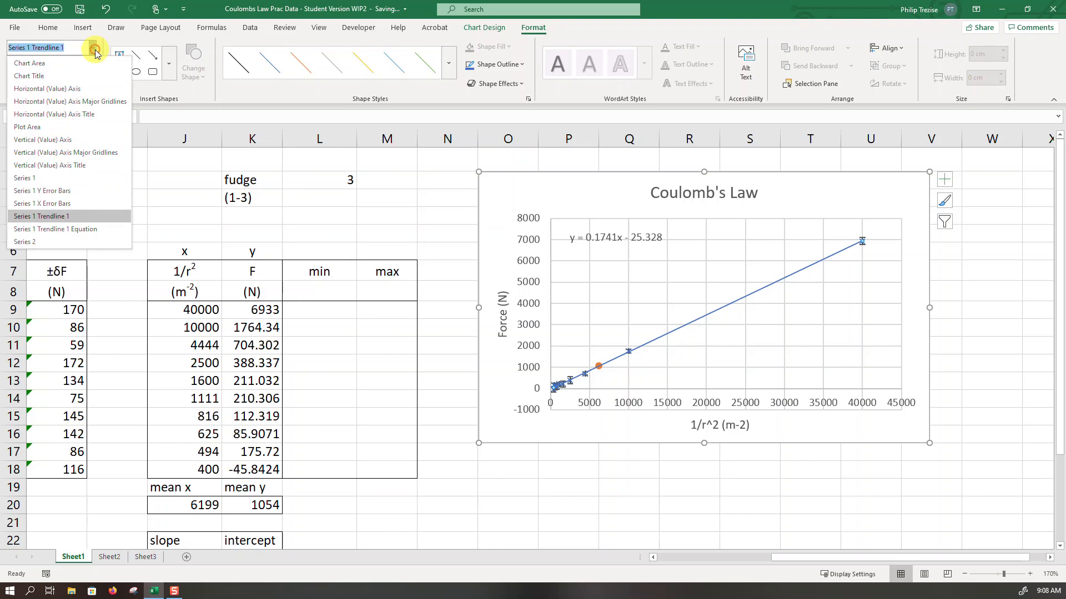
{"action": "left_click", "coordinate": [34, 243]}
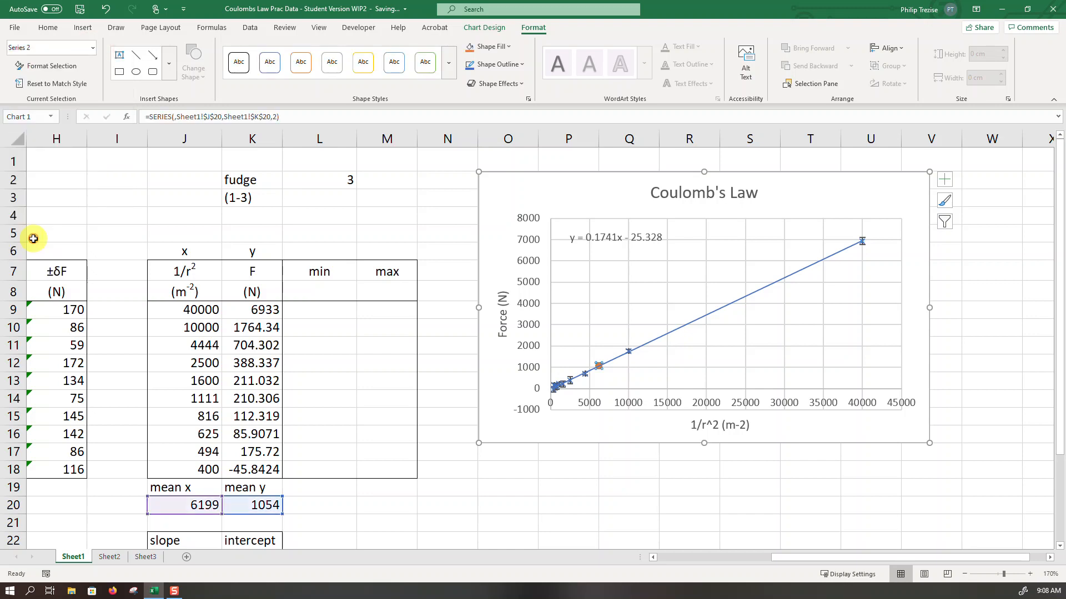
{"action": "left_click", "coordinate": [50, 67]}
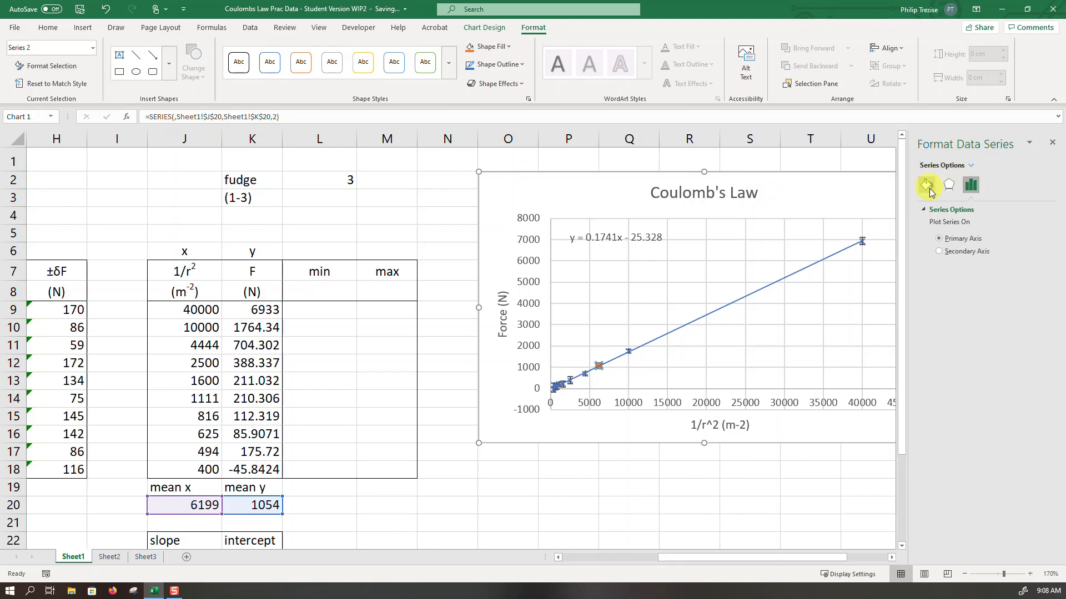
{"action": "left_click", "coordinate": [928, 189]}
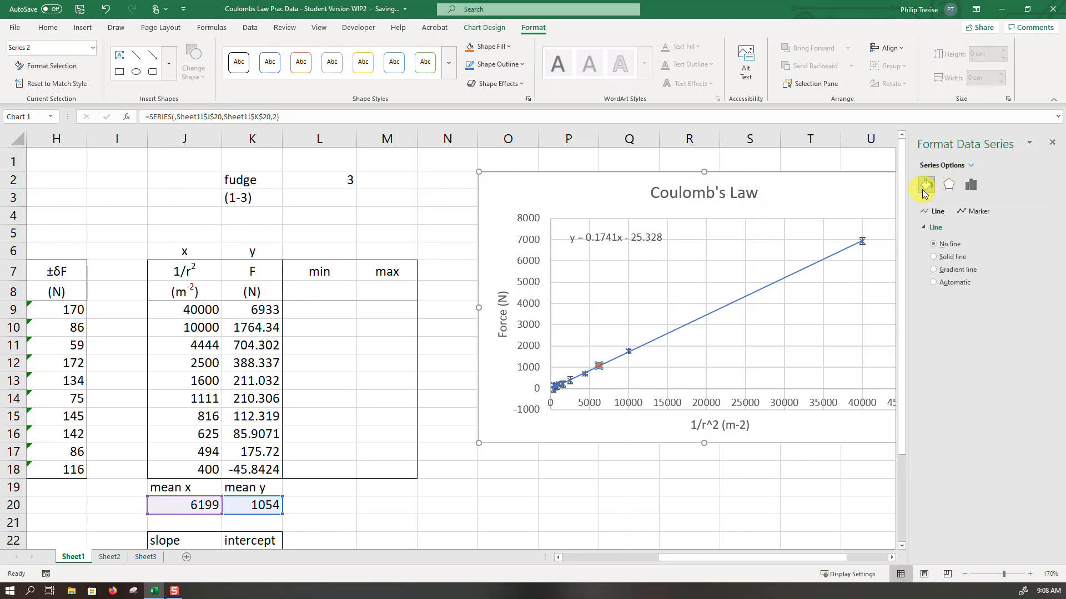
{"action": "left_click", "coordinate": [941, 248]}
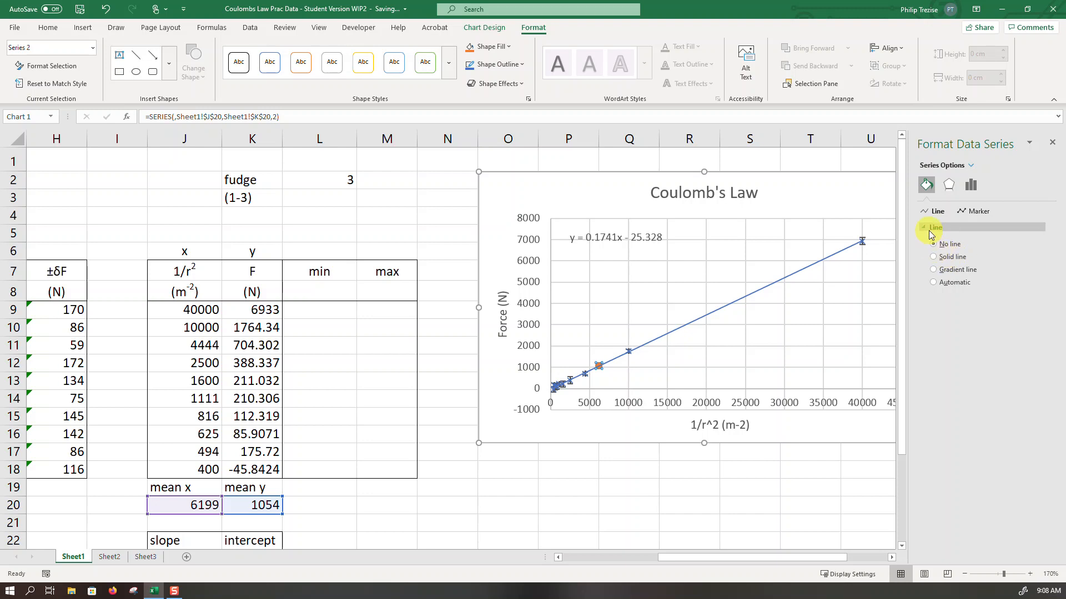
{"action": "left_click", "coordinate": [969, 212]}
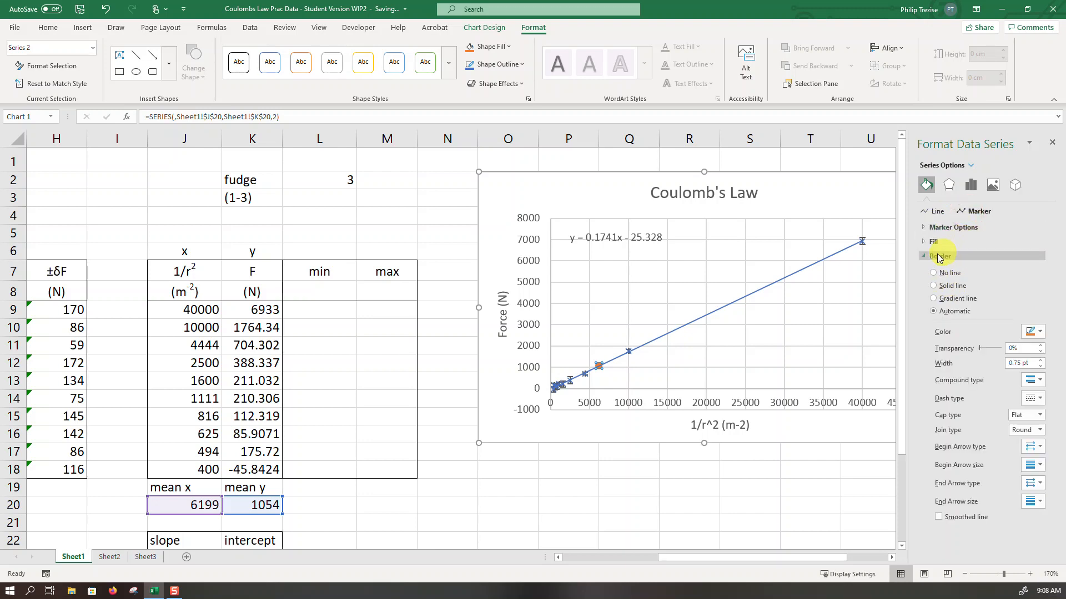
{"action": "left_click", "coordinate": [925, 243]}
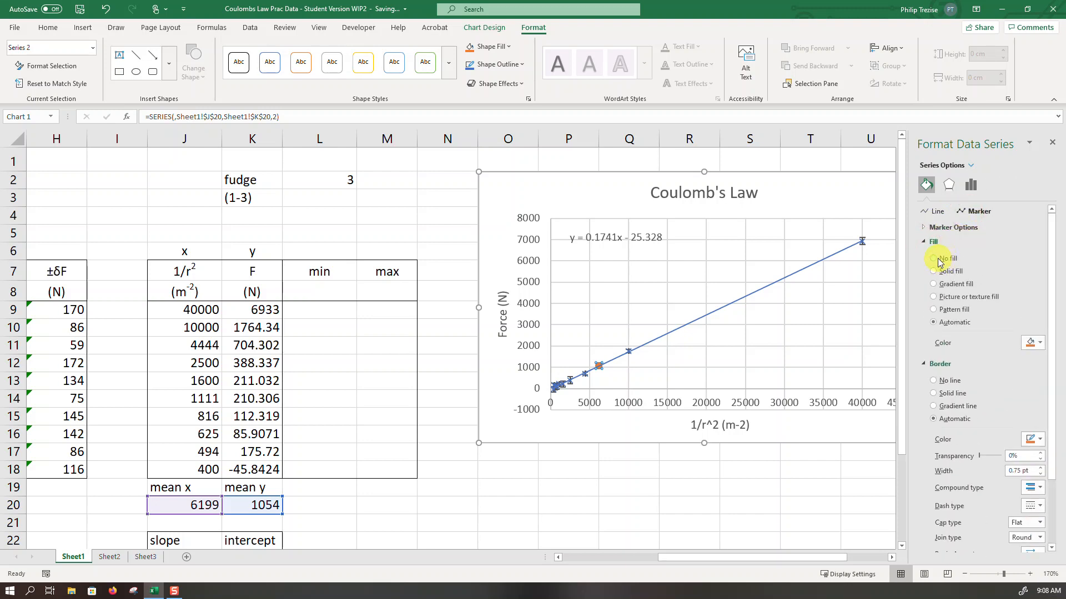
{"action": "left_click", "coordinate": [937, 258]}
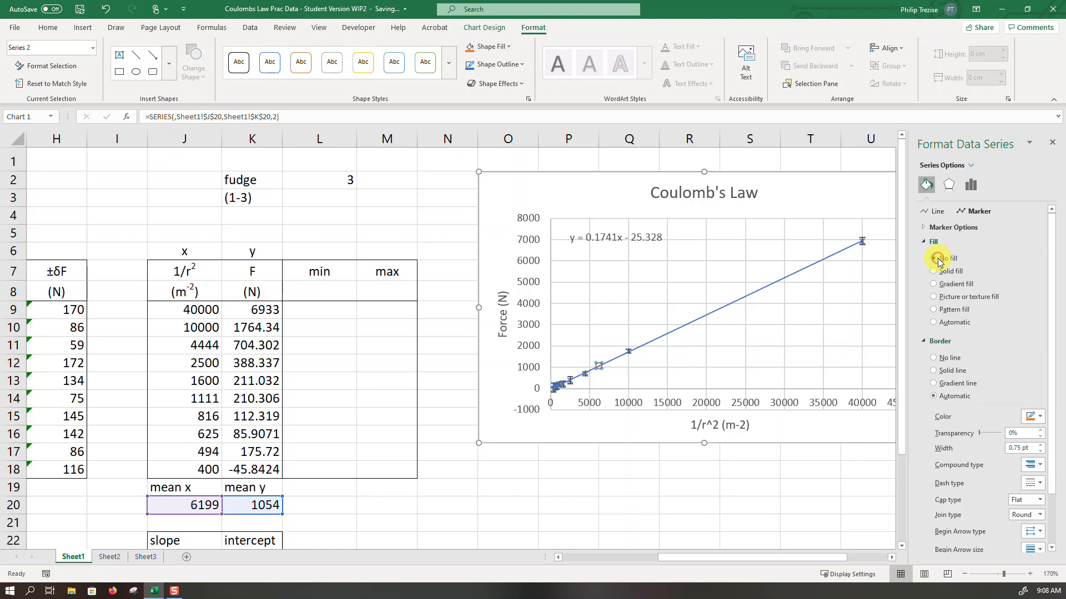
{"action": "left_click", "coordinate": [1051, 145]}
{"action": "left_click", "coordinate": [635, 481]}
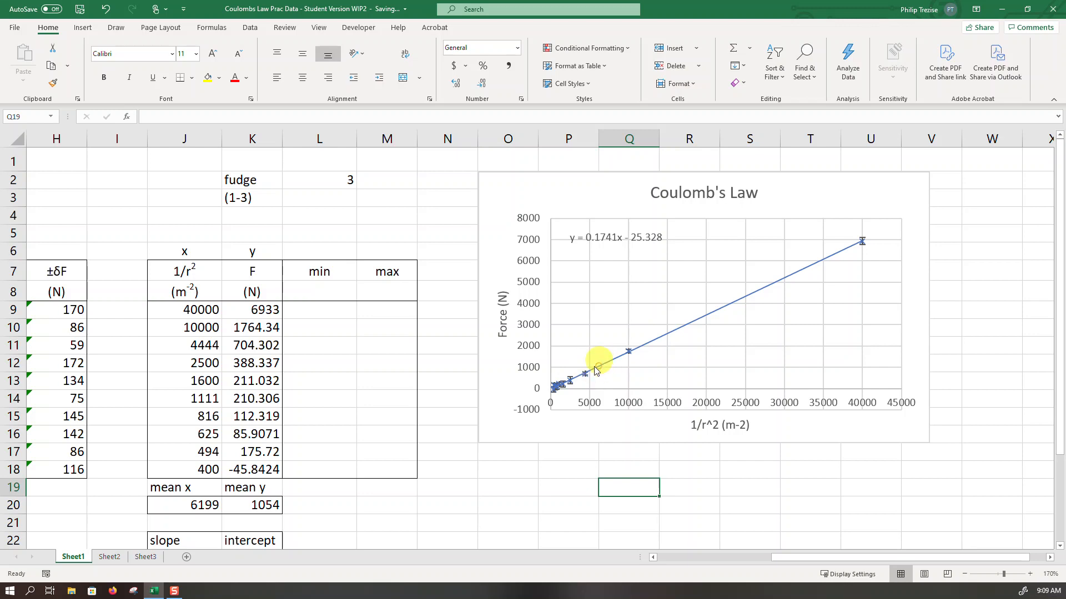
- Begin a LINEST formula across J23:K24 with K9:K18 as the known y values and J9:J18 as the known x values
{"action": "scroll", "coordinate": [319, 445], "scroll_direction": "down", "scroll_amount": 3}
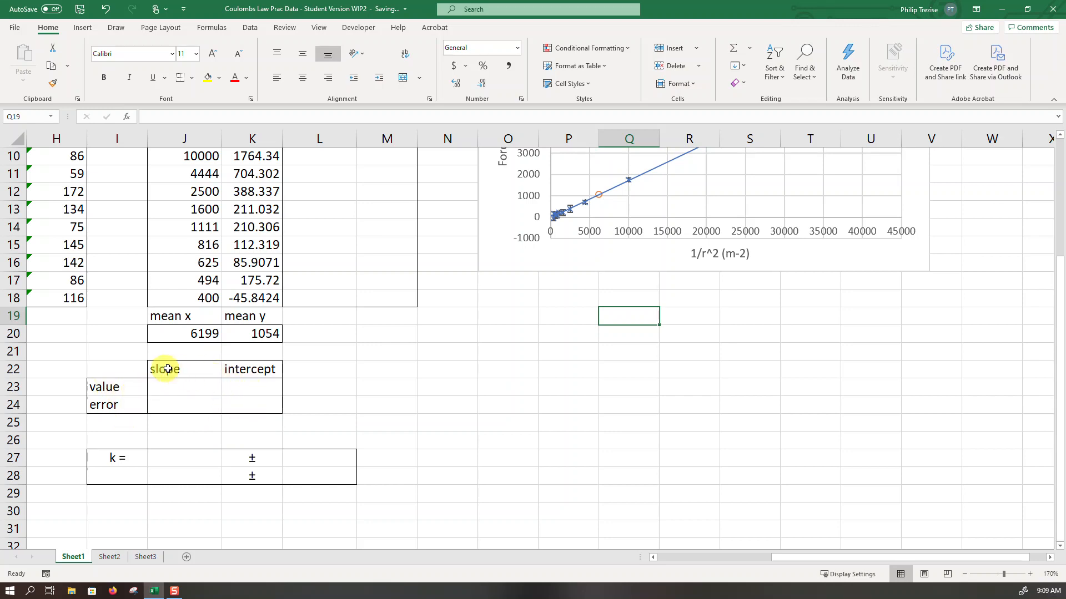
{"action": "left_click_drag", "start_coordinate": [188, 389], "coordinate": [233, 404]}
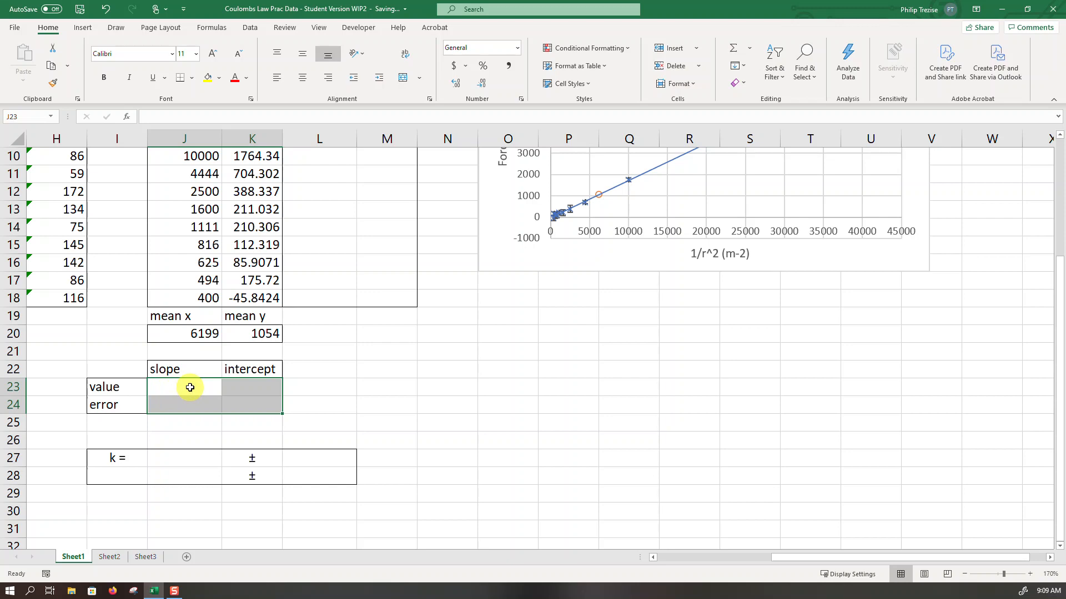
{"action": "type", "text": "="}
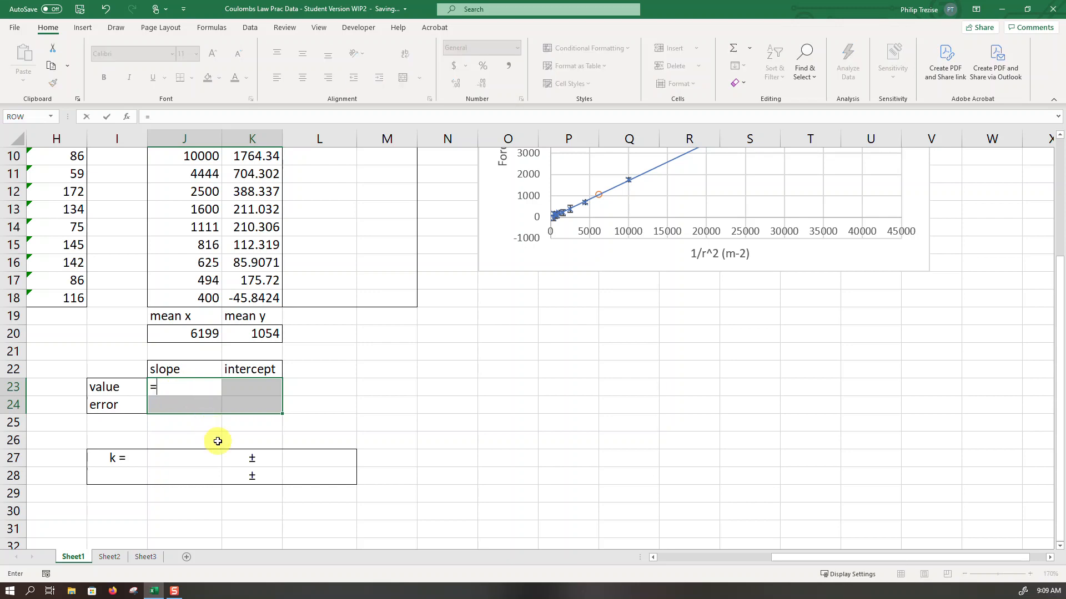
{"action": "type", "text": "lin"}
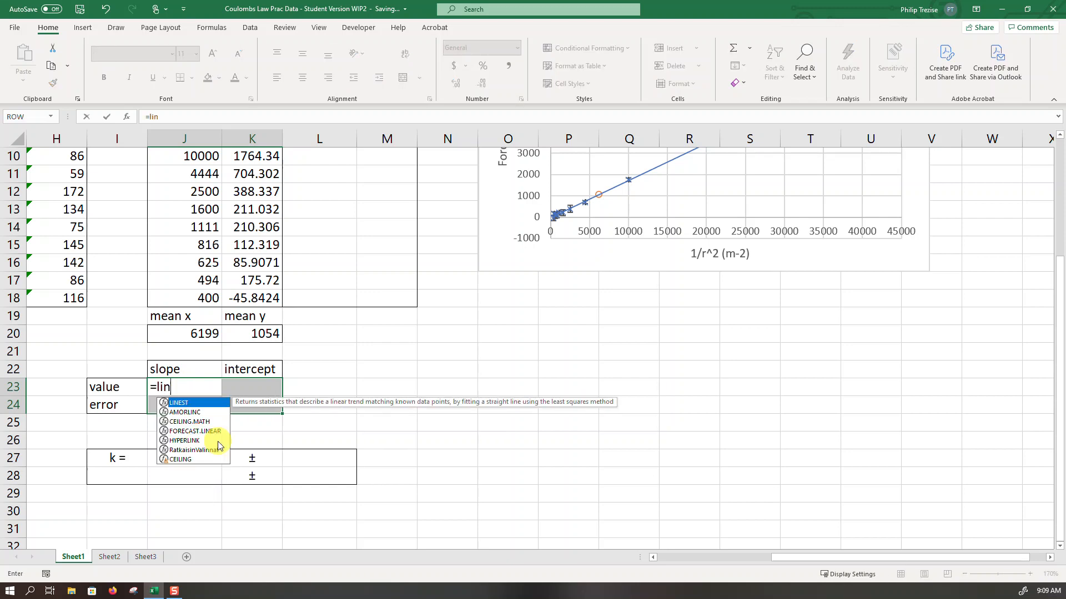
{"action": "type", "text": "est"}
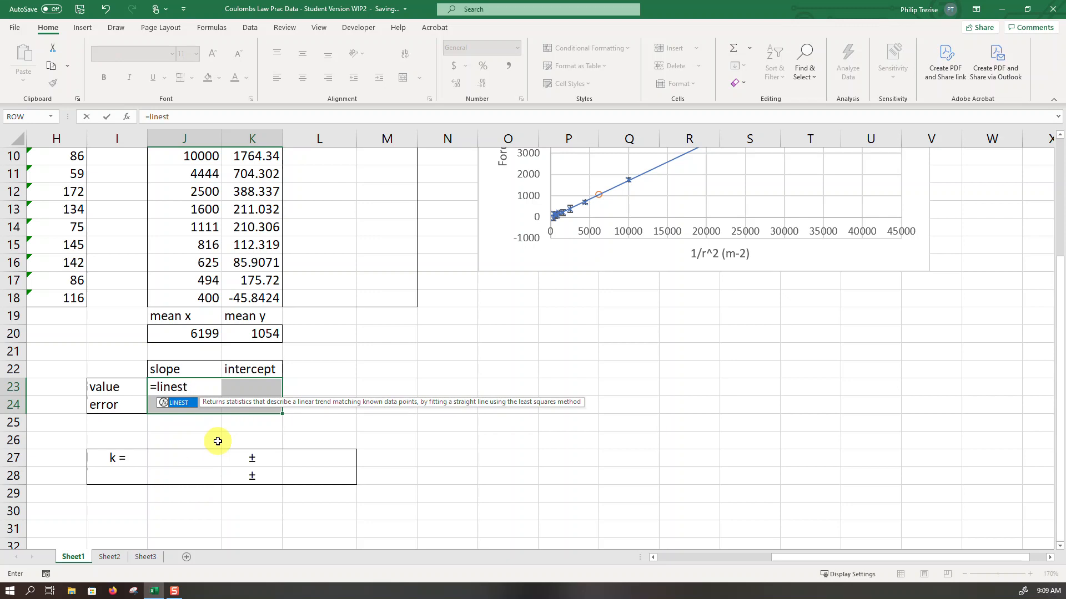
{"action": "type", "text": "("}
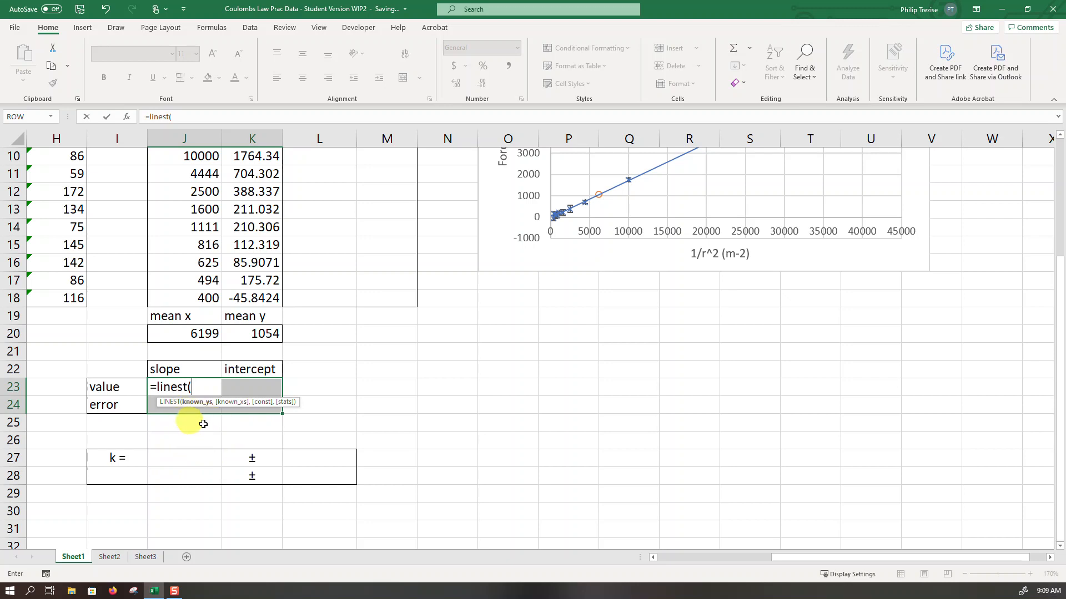
{"action": "scroll", "coordinate": [352, 337], "scroll_direction": "up", "scroll_amount": 2}
{"action": "left_click_drag", "start_coordinate": [266, 251], "coordinate": [268, 404]}
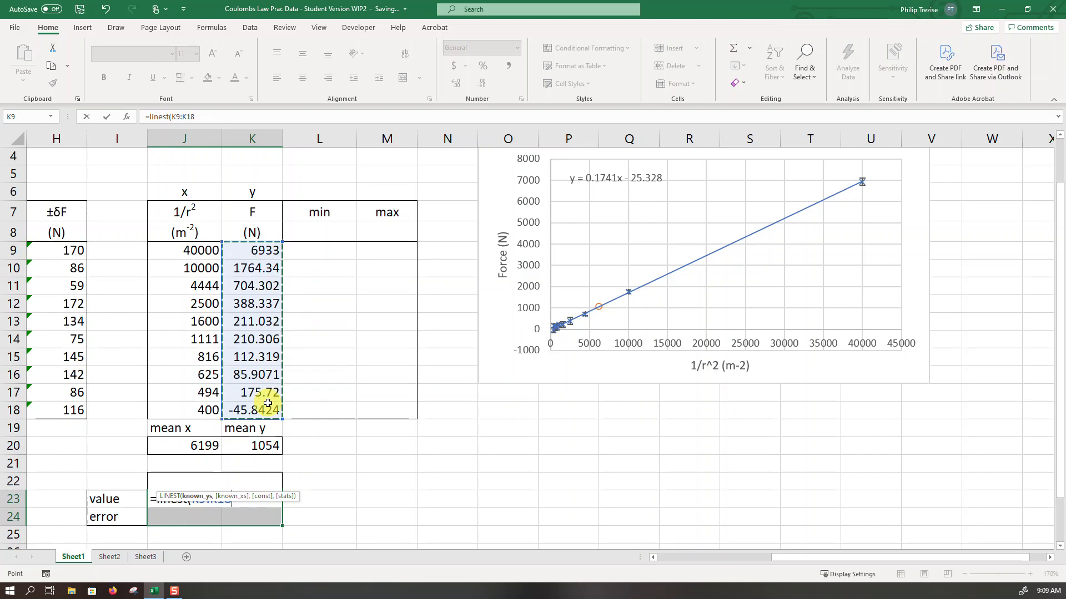
{"action": "type", "text": ","}
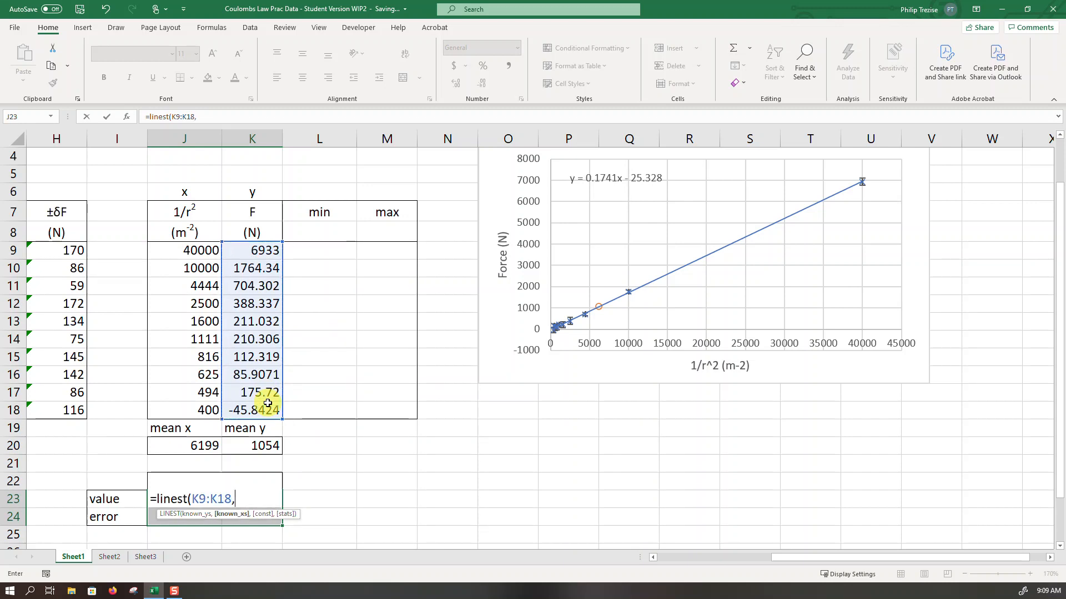
{"action": "left_click_drag", "start_coordinate": [197, 250], "coordinate": [193, 408]}
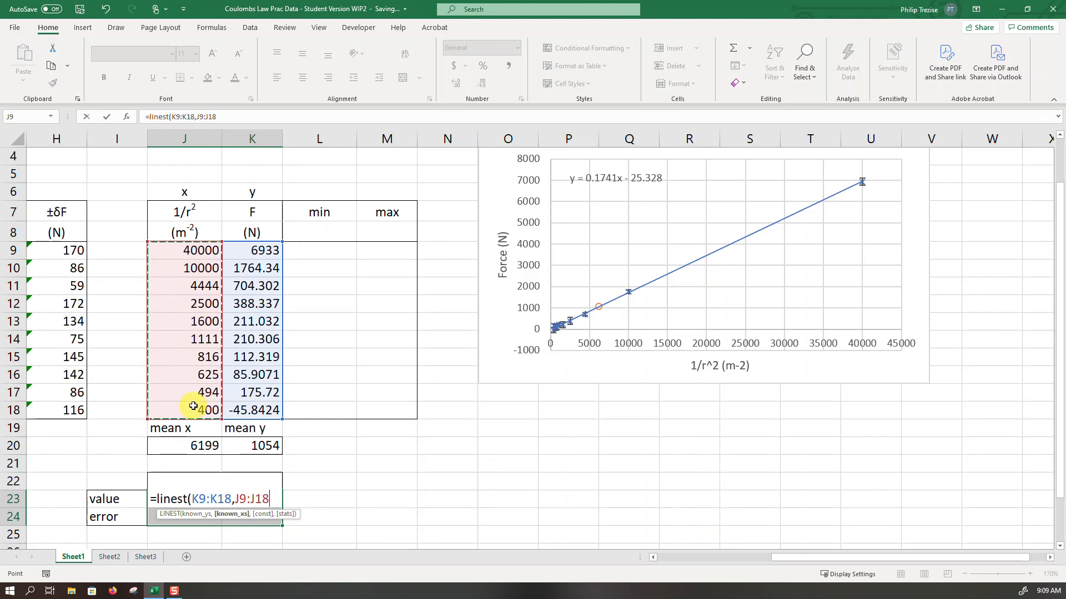
- Complete the LINEST formula with const and stats both TRUE and enter it as an array formula across J23:K24
{"action": "type", "text": ","}
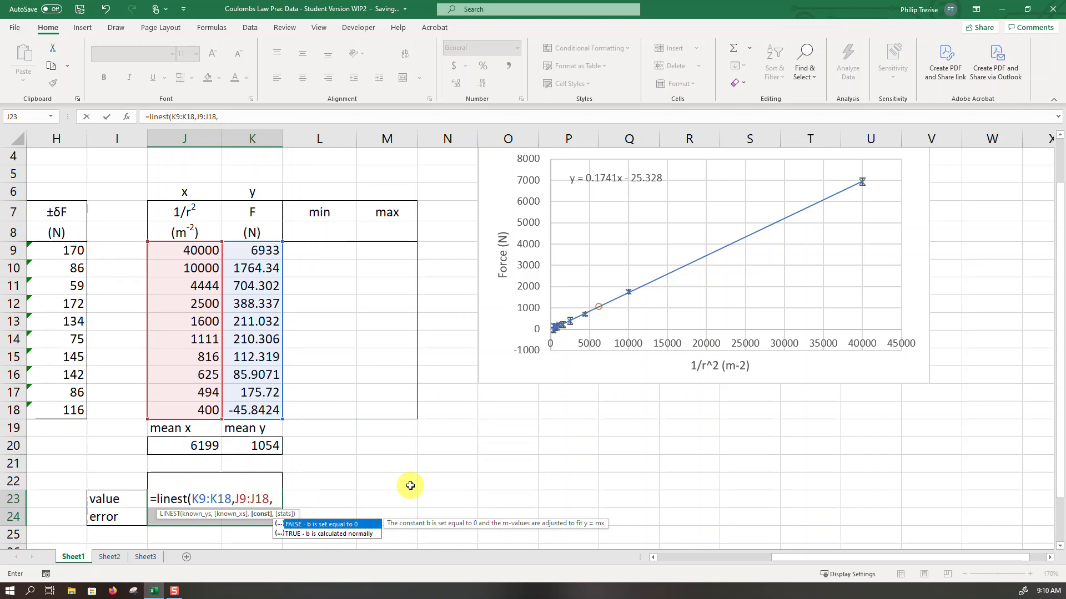
{"action": "type", "text": "true,"}
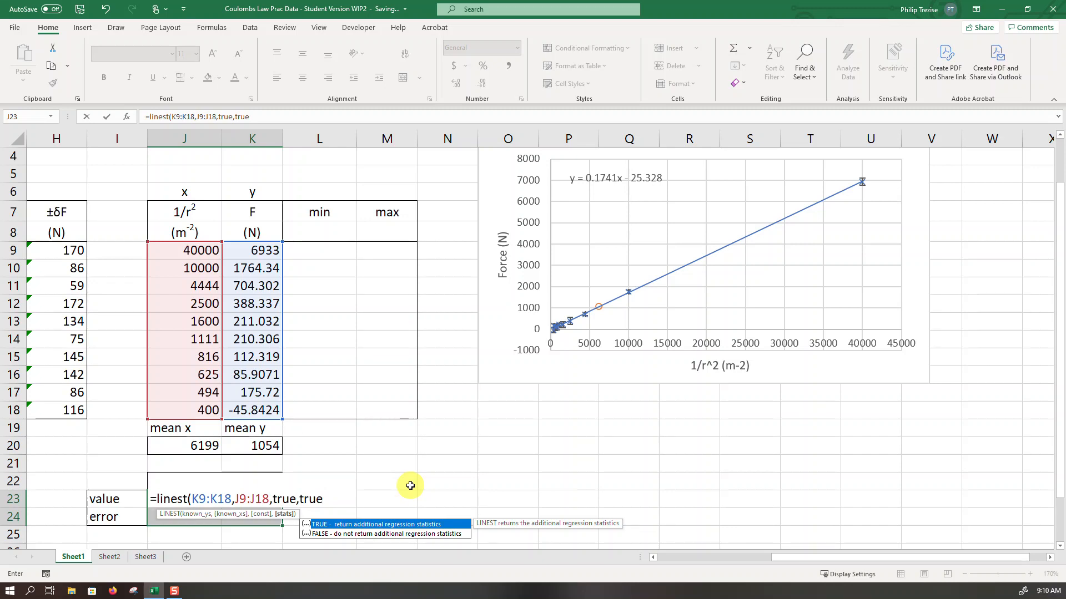
{"action": "type", "text": "true)"}
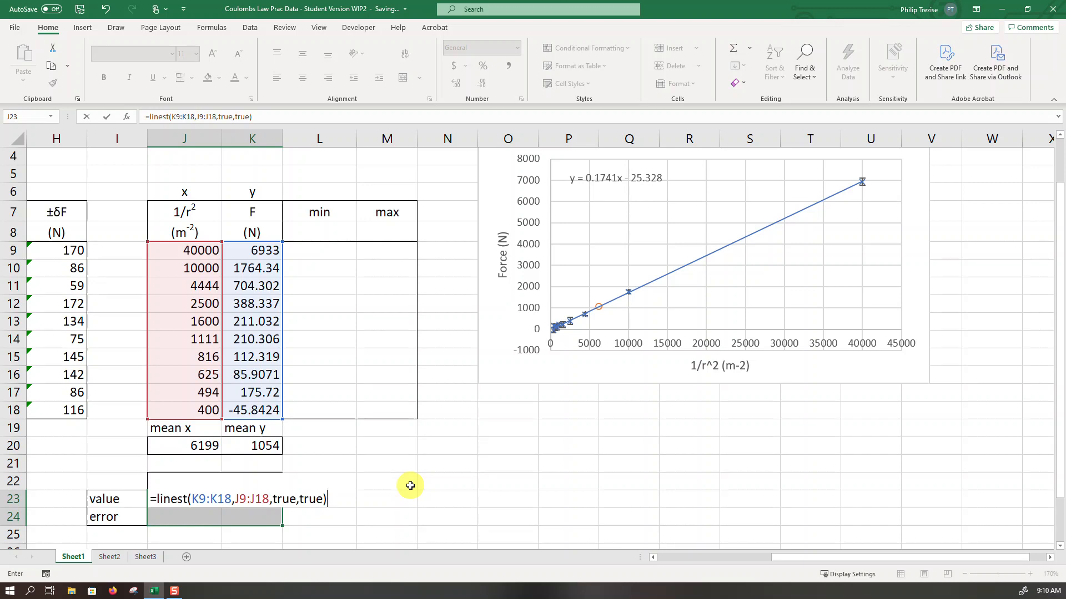
{"action": "key", "text": "ctrl+shift+Return"}
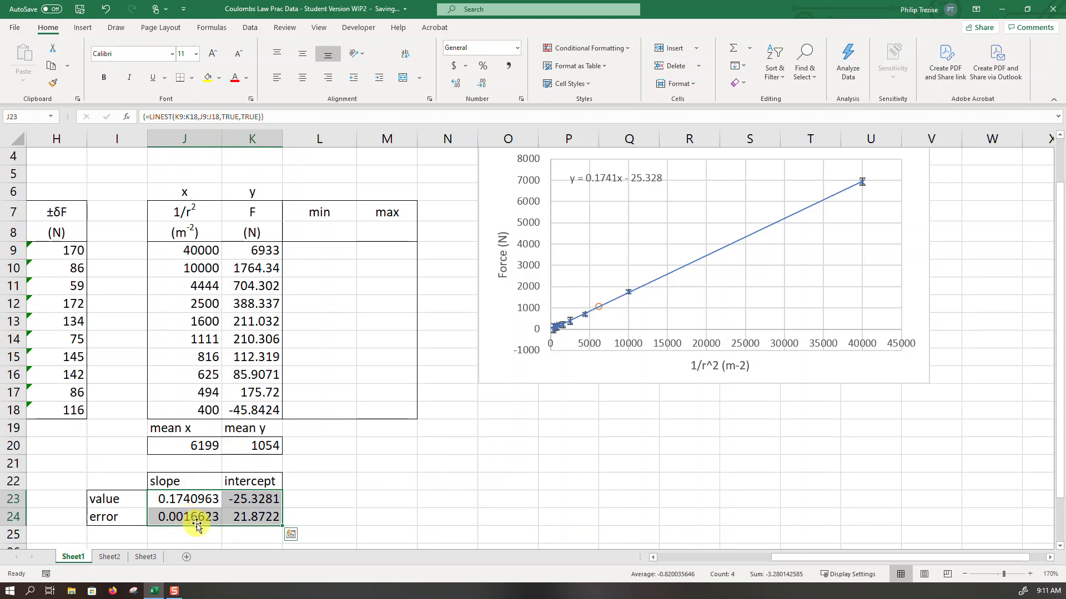
- Reduce the slope value and its error in J23:J24 to three decimal places
{"action": "left_click_drag", "start_coordinate": [198, 499], "coordinate": [198, 517]}
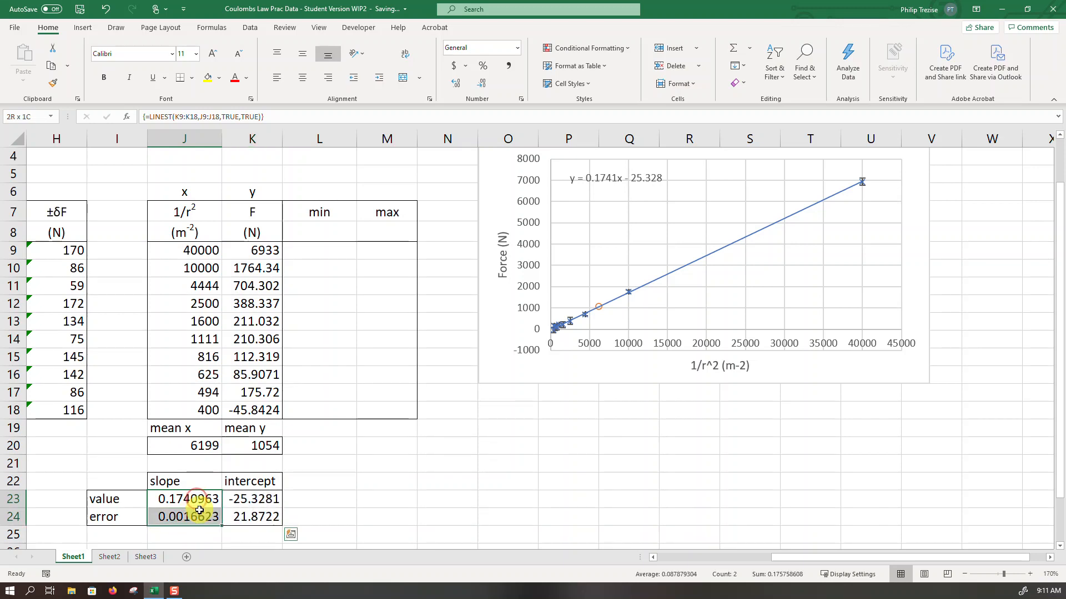
{"action": "left_click", "coordinate": [485, 84]}
{"action": "left_click", "coordinate": [484, 85]}
{"action": "left_click", "coordinate": [485, 85]}
{"action": "left_click", "coordinate": [485, 85]}
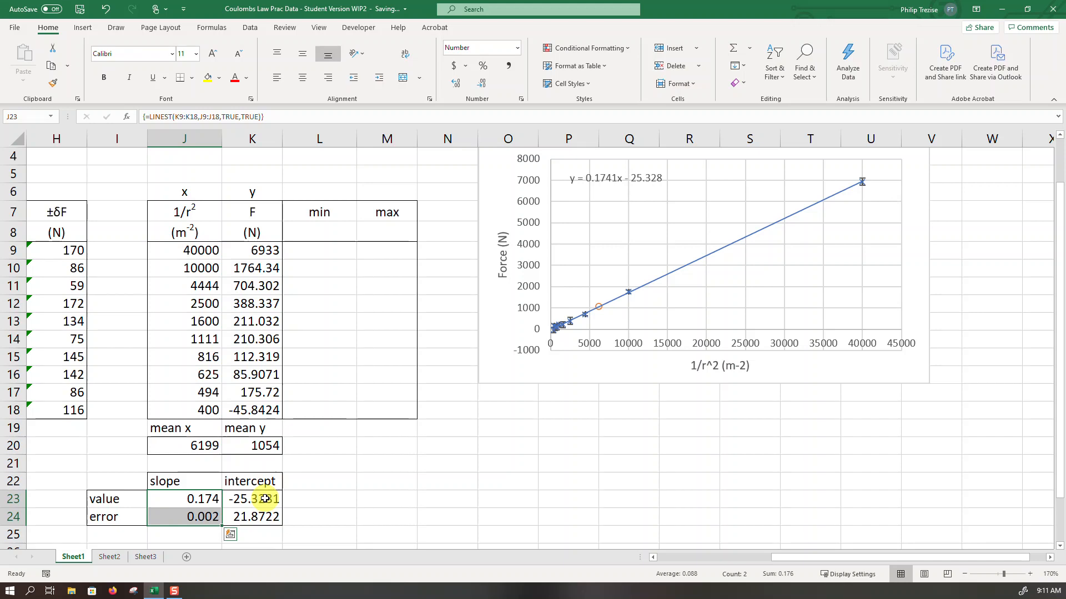
- Reduce the intercept value and its error in K23:K24 to whole numbers
{"action": "left_click", "coordinate": [262, 499]}
{"action": "left_click_drag", "start_coordinate": [263, 499], "coordinate": [265, 517]}
{"action": "left_click", "coordinate": [482, 84]}
{"action": "left_click", "coordinate": [483, 86]}
{"action": "left_click", "coordinate": [483, 87]}
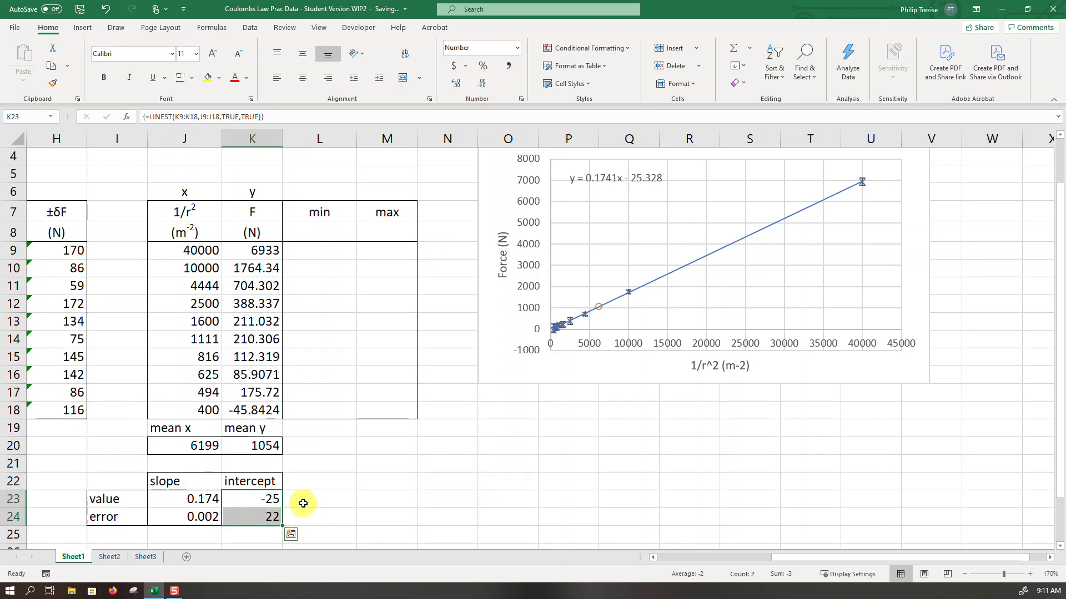
- Review the linearised Coulomb's Law derivation on Sheet2, then return to Sheet1
{"action": "left_click", "coordinate": [116, 556]}
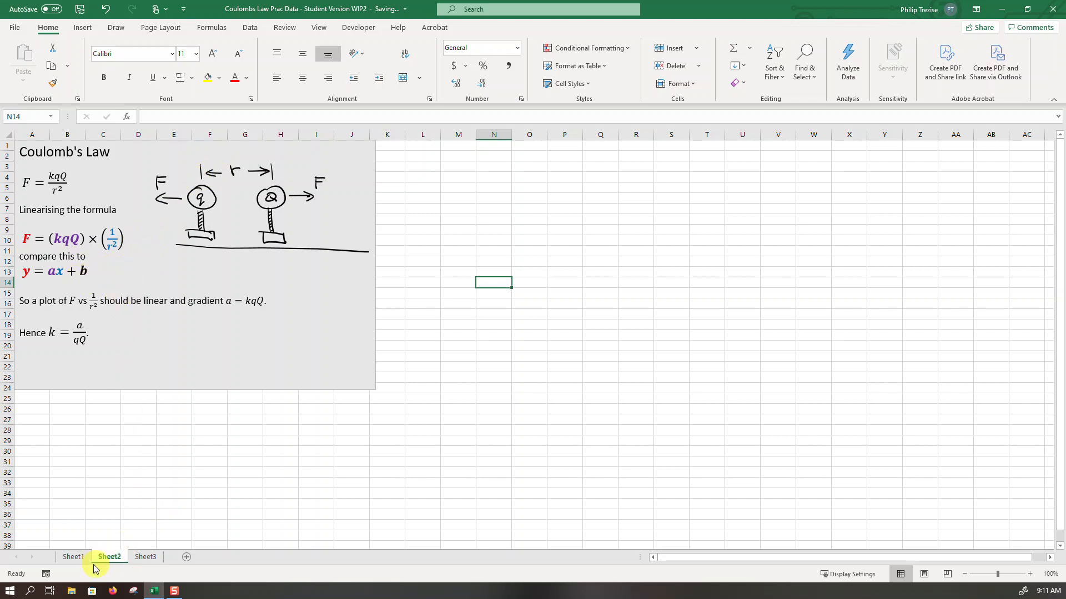
{"action": "left_click", "coordinate": [74, 556]}
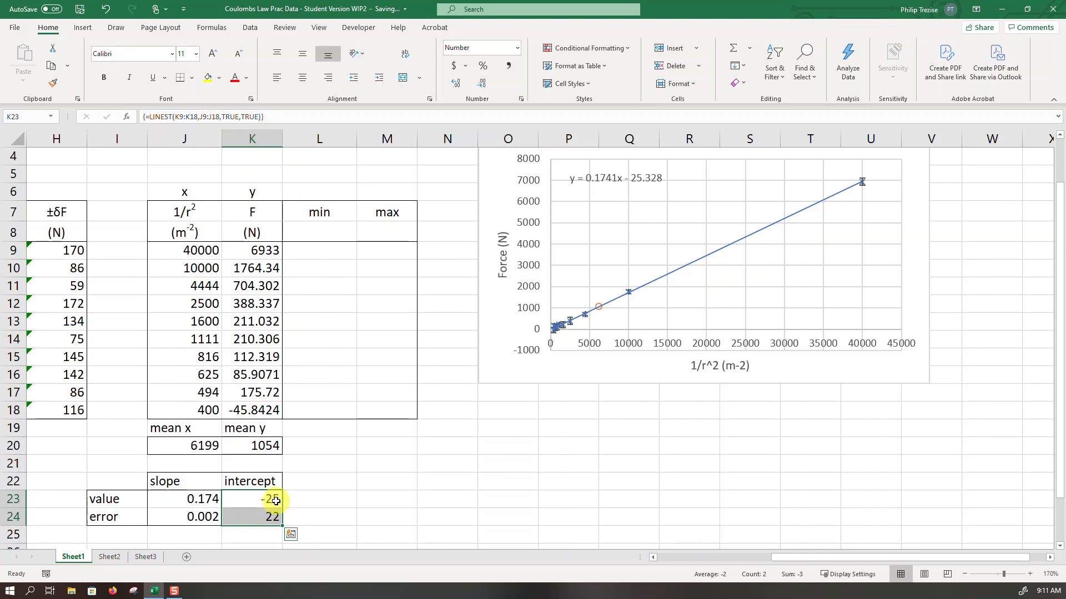